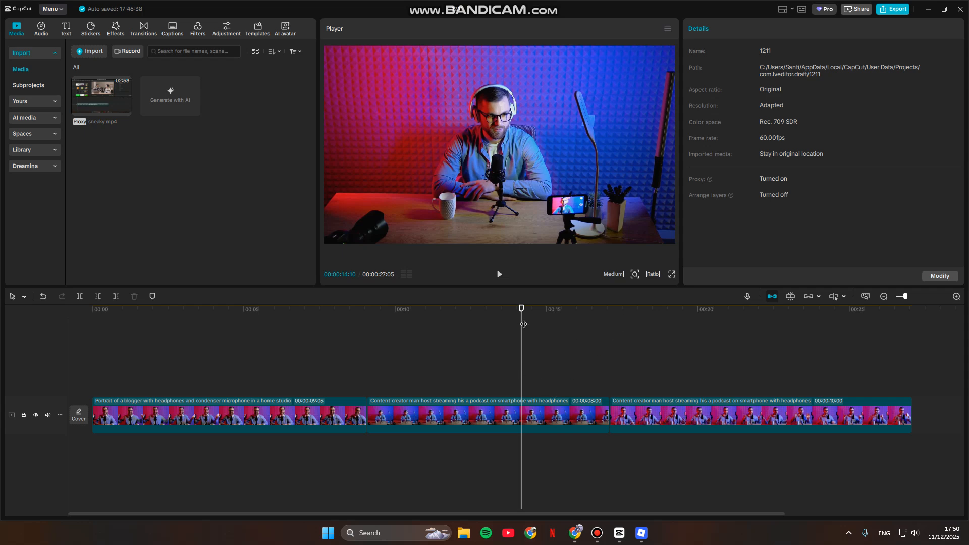
Split the first clip on the timeline at about 00:00:01:21
drag(521, 324, 412, 332)
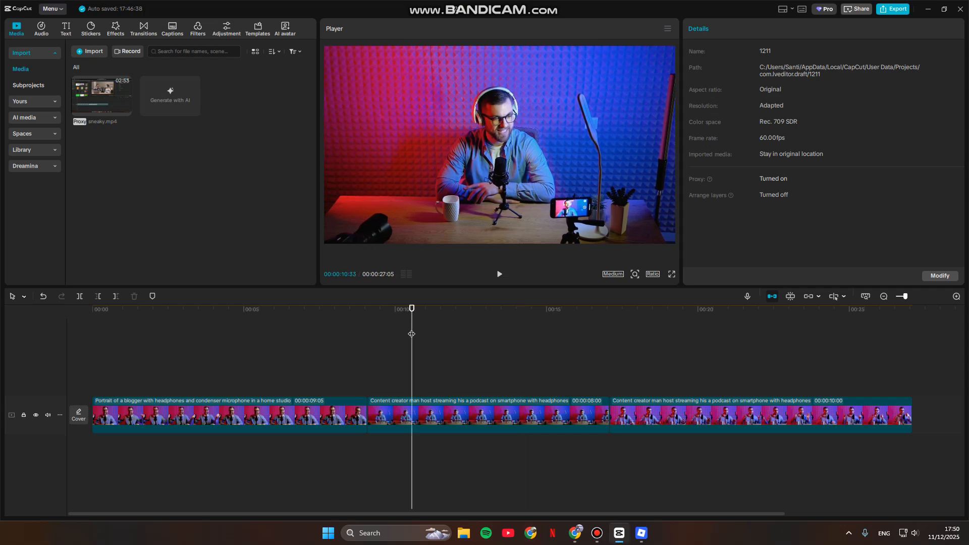
click(204, 359)
click(212, 361)
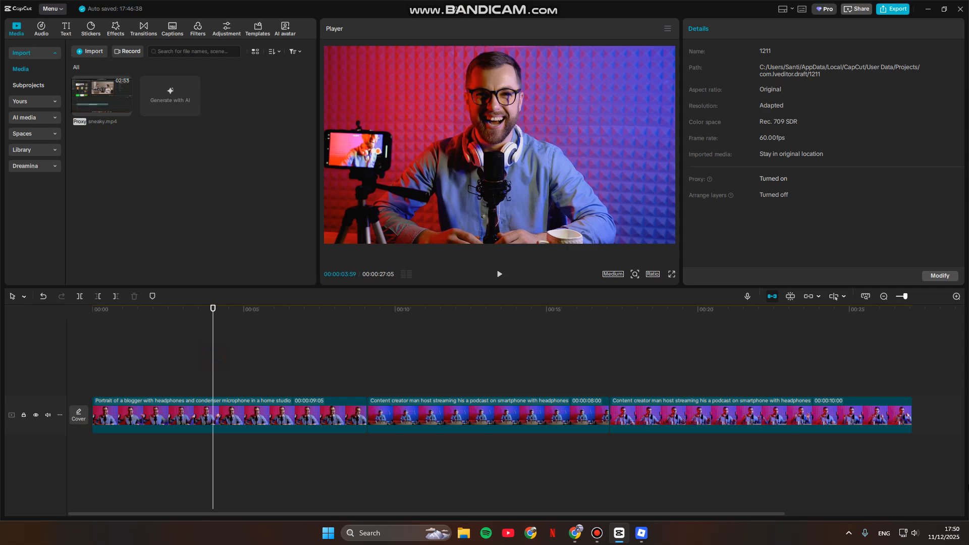
drag(209, 315, 133, 322)
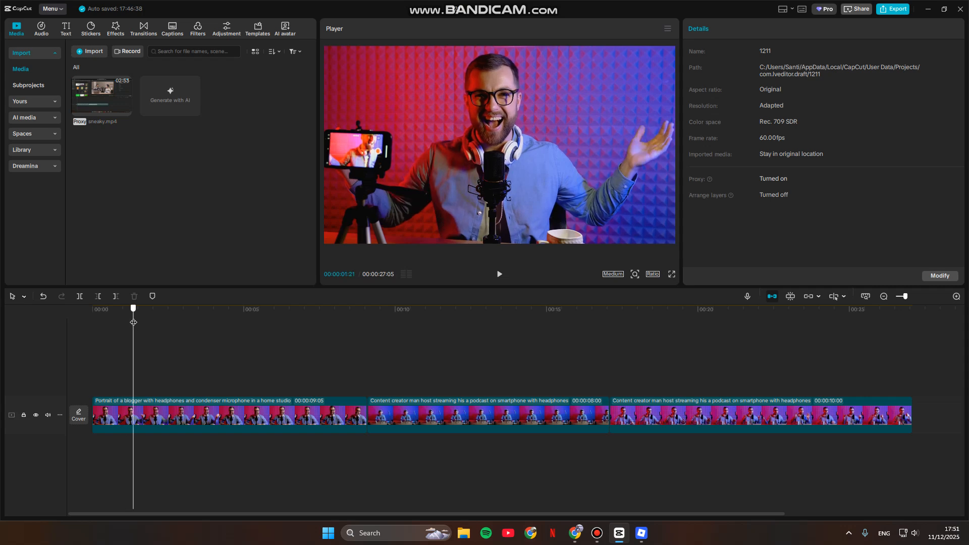
click(81, 300)
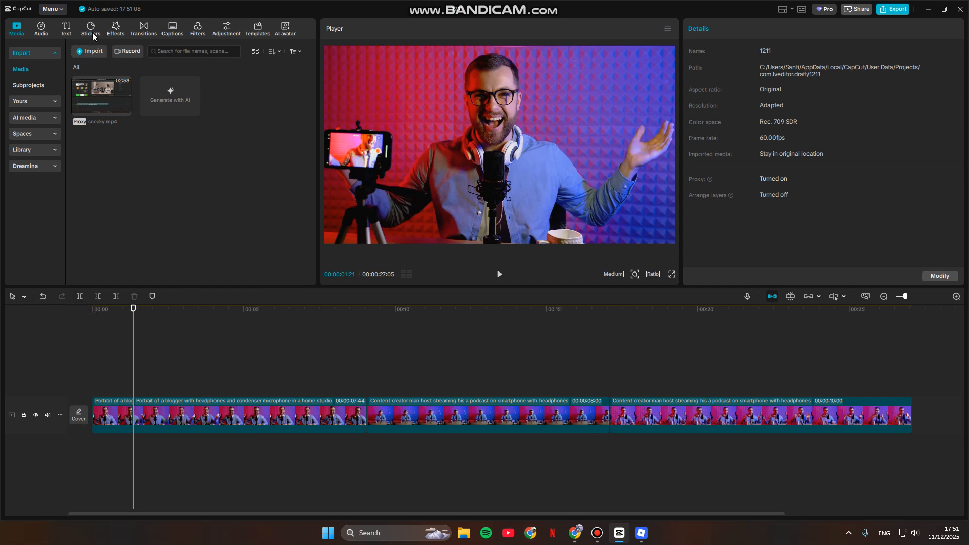
Find the Motion Blur video effect by searching "motion blur", add it at the split, and set its Strength to 20
click(114, 32)
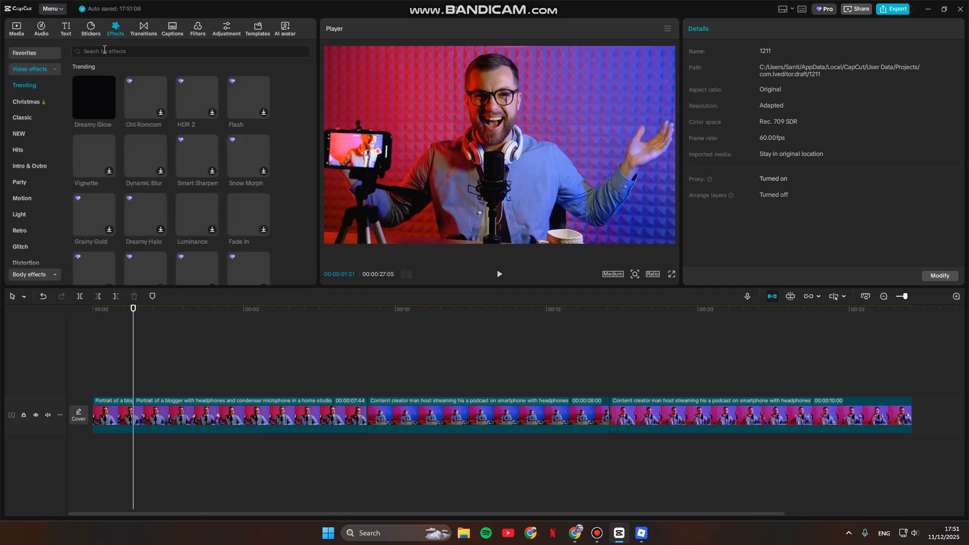
click(105, 51)
text(motion blur)
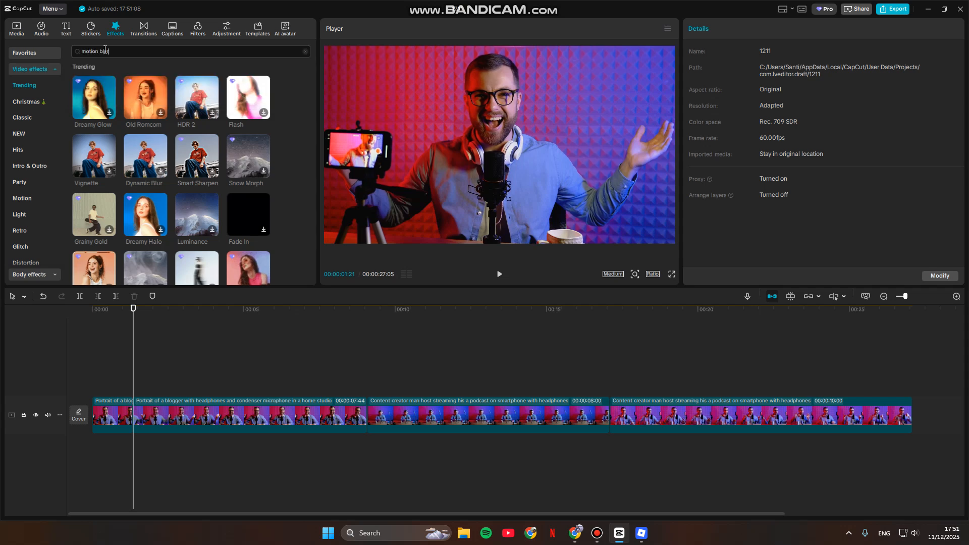
key(Return)
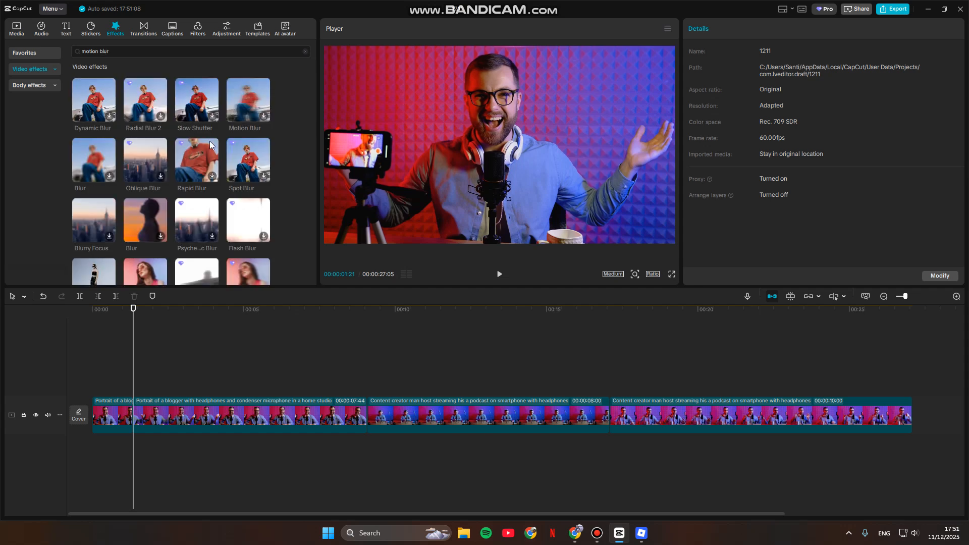
click(254, 99)
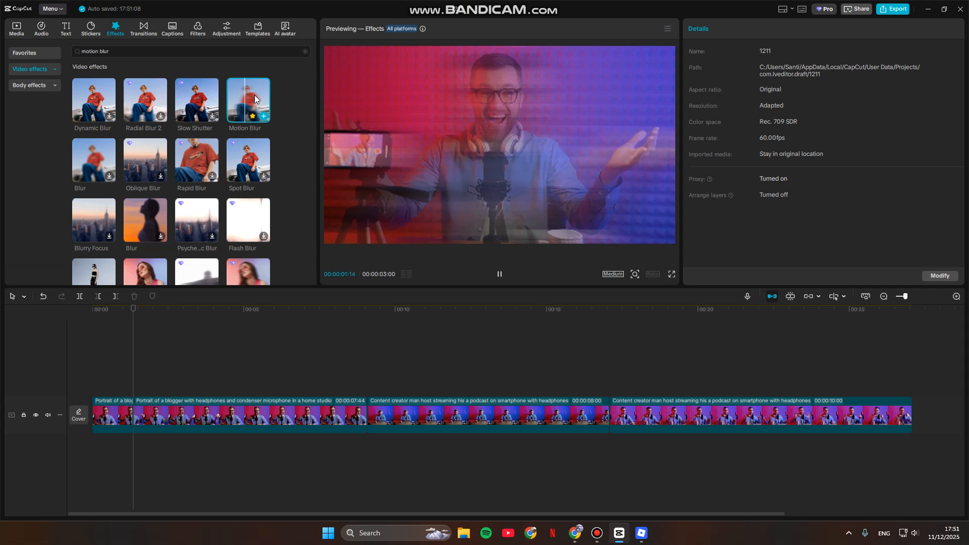
click(263, 116)
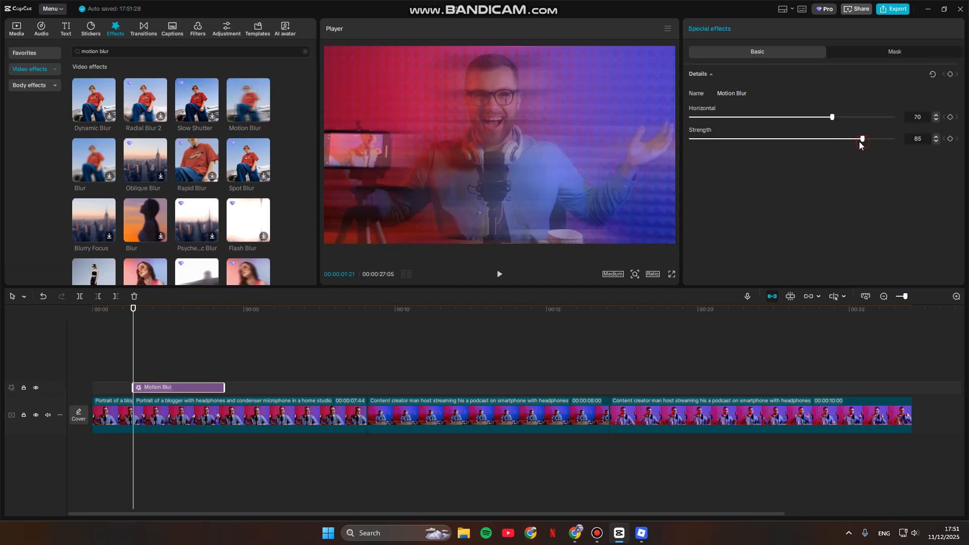
drag(858, 141, 730, 139)
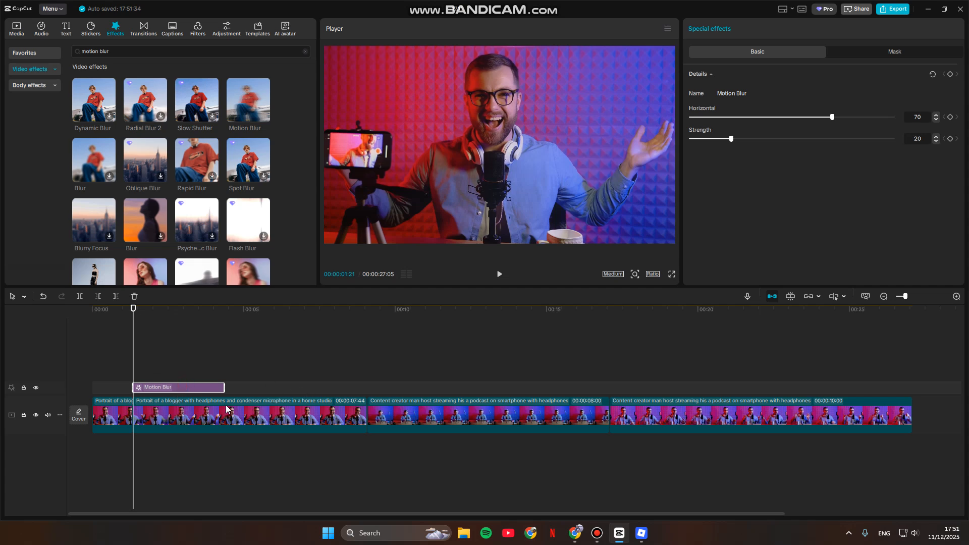
Undo the Motion Blur effect and the split in the first clip
key(ctrl+z)
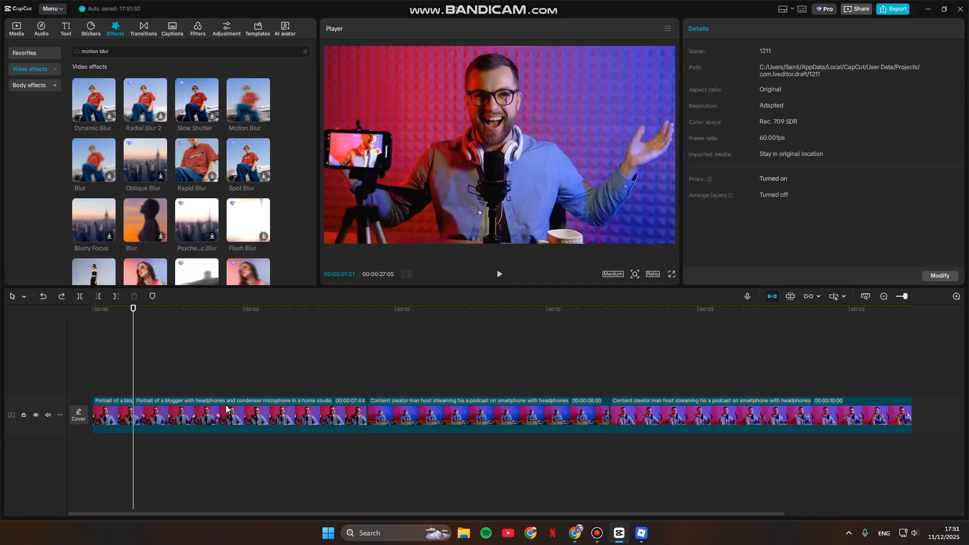
key(ctrl+z)
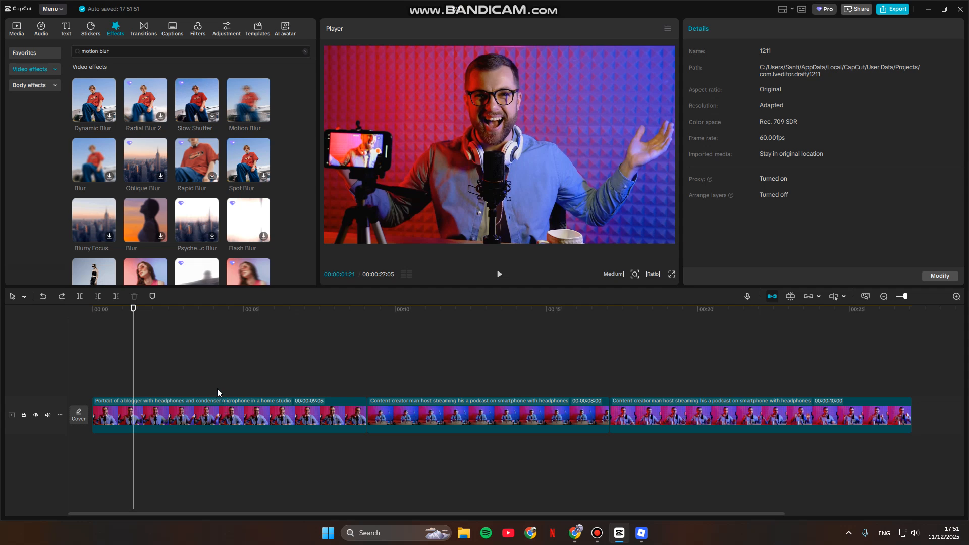
Try a Custom speed curve on the middle clip, and set its curve back to None
click(304, 417)
click(436, 419)
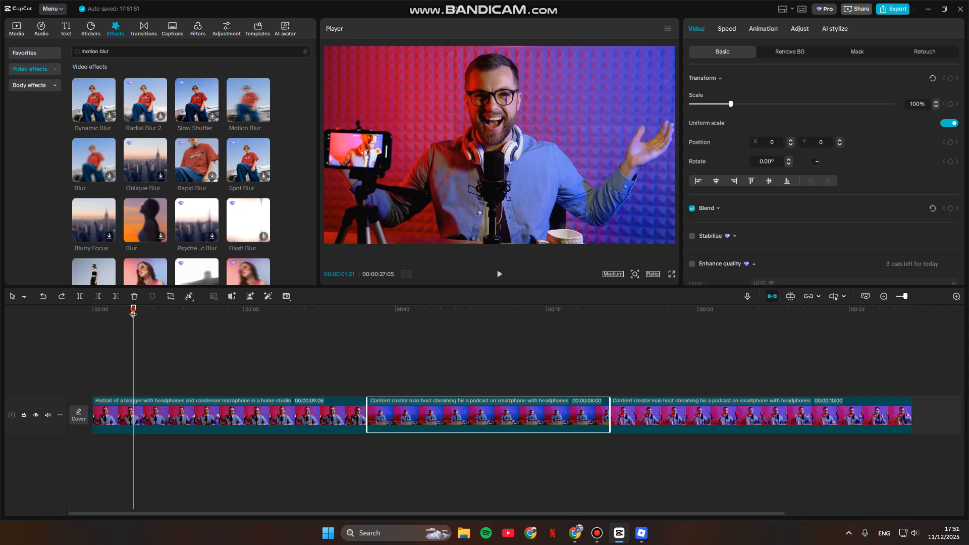
click(432, 343)
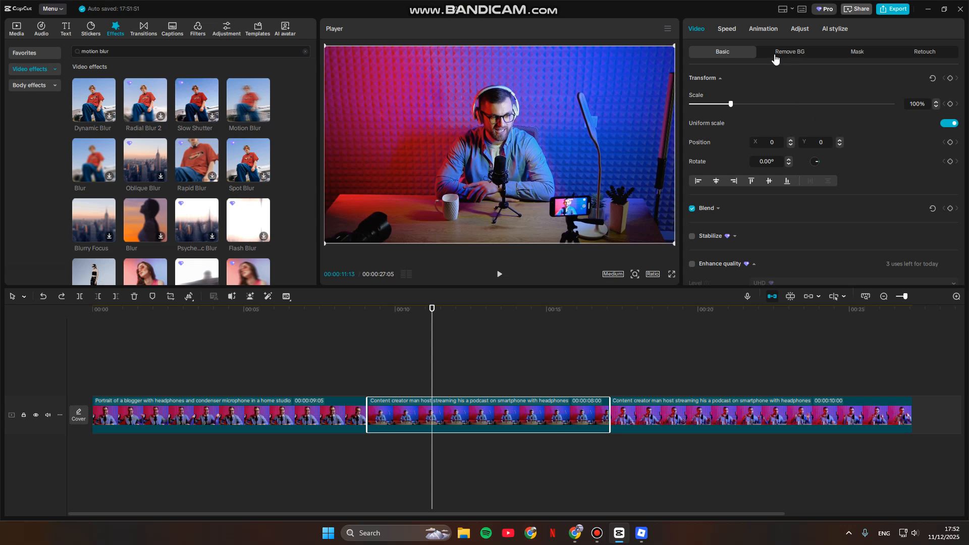
click(732, 28)
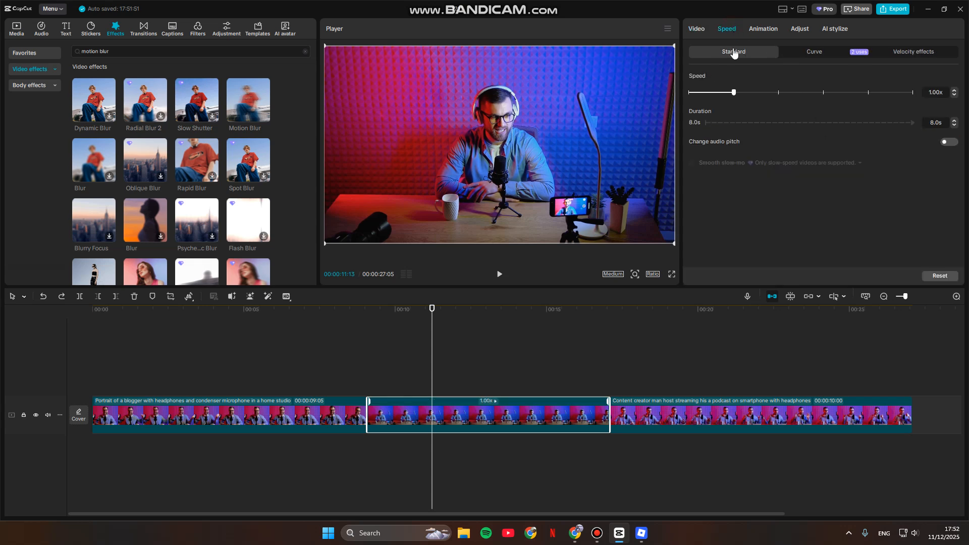
click(811, 60)
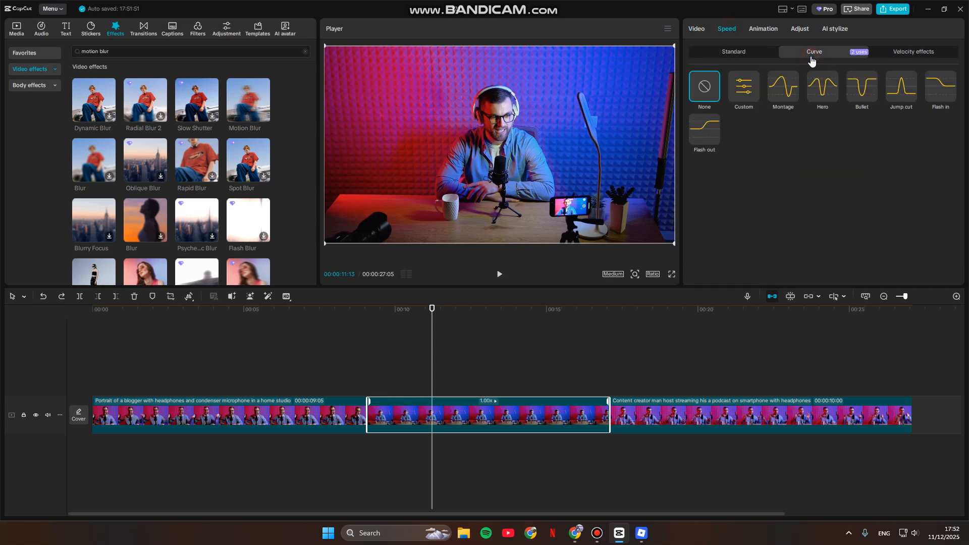
click(749, 87)
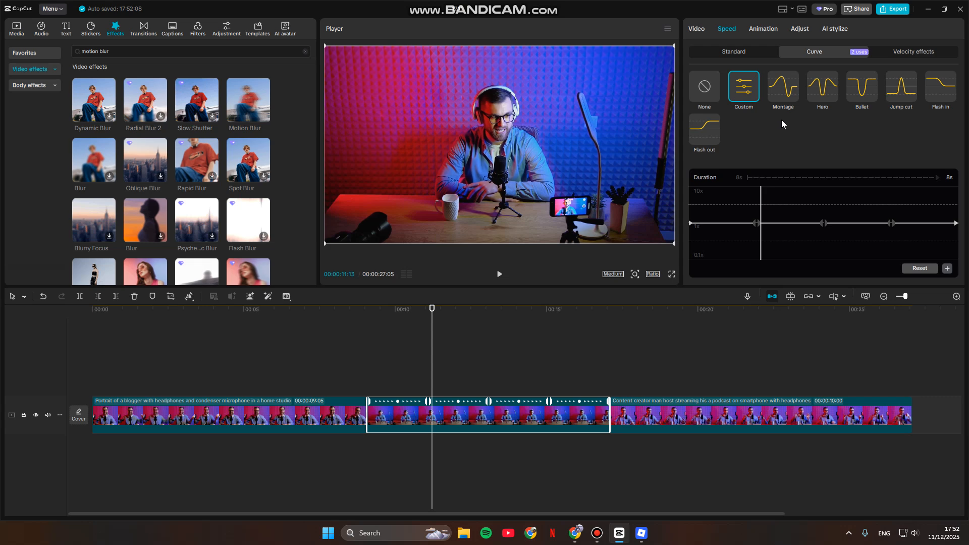
drag(432, 313, 627, 323)
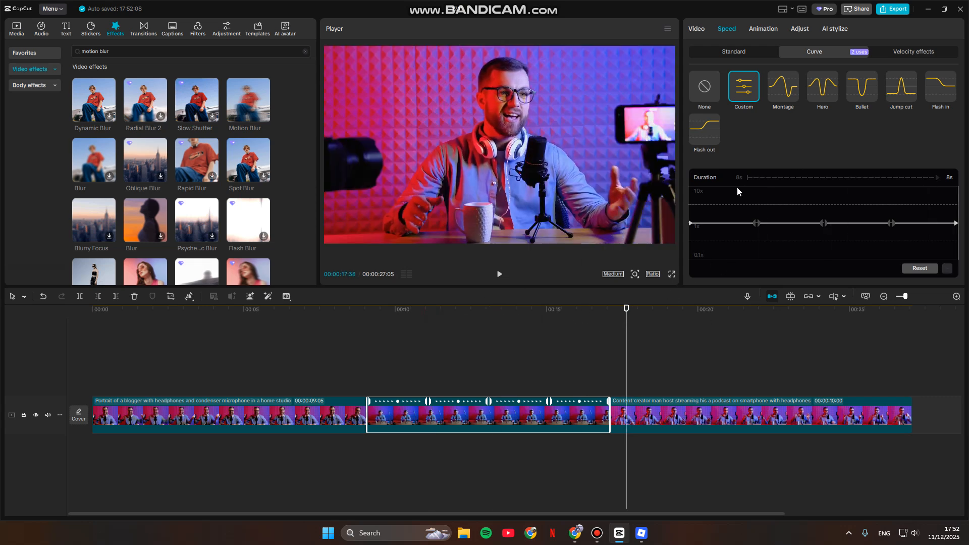
click(714, 87)
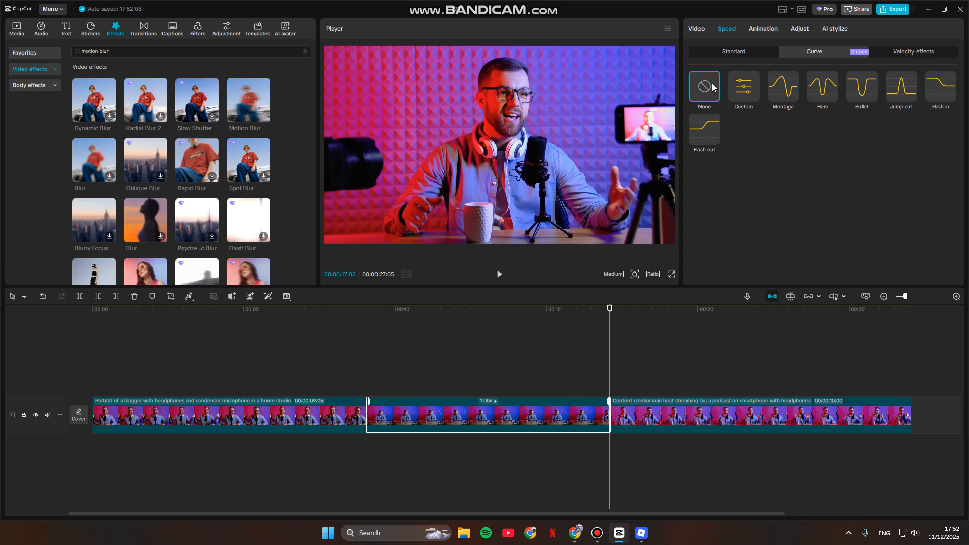
Give the last clip a Custom speed curve, adding a curve point at about 00:00:17:34 and raising it toward 10x
click(678, 409)
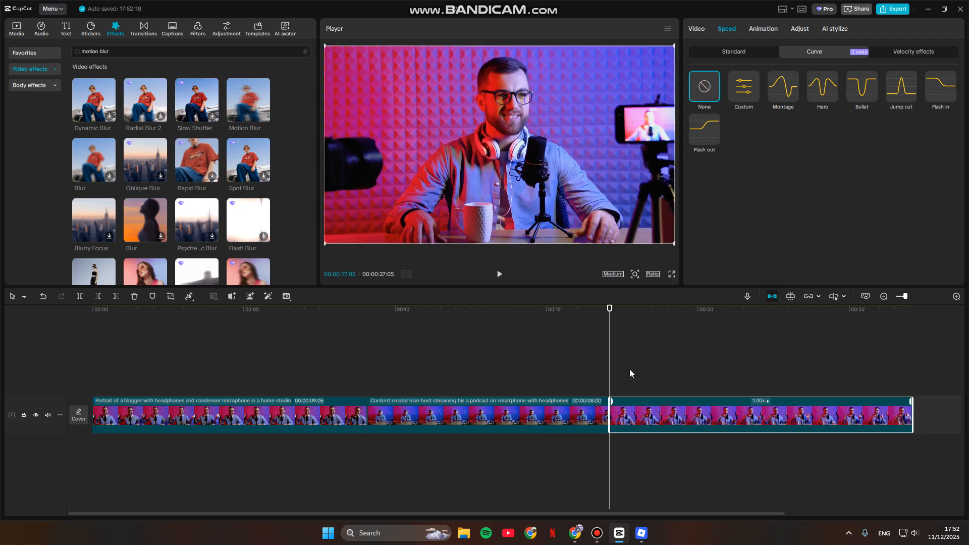
click(499, 274)
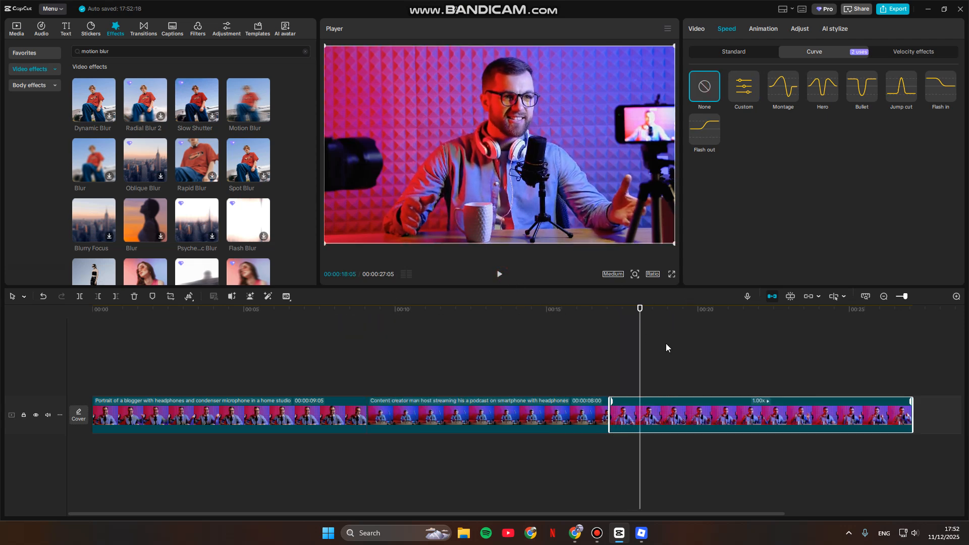
drag(640, 327, 624, 328)
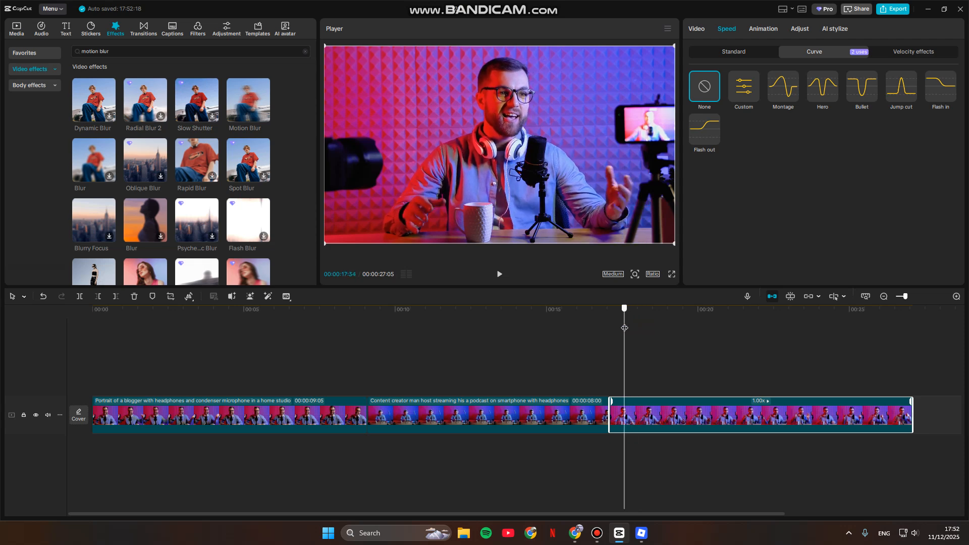
click(740, 98)
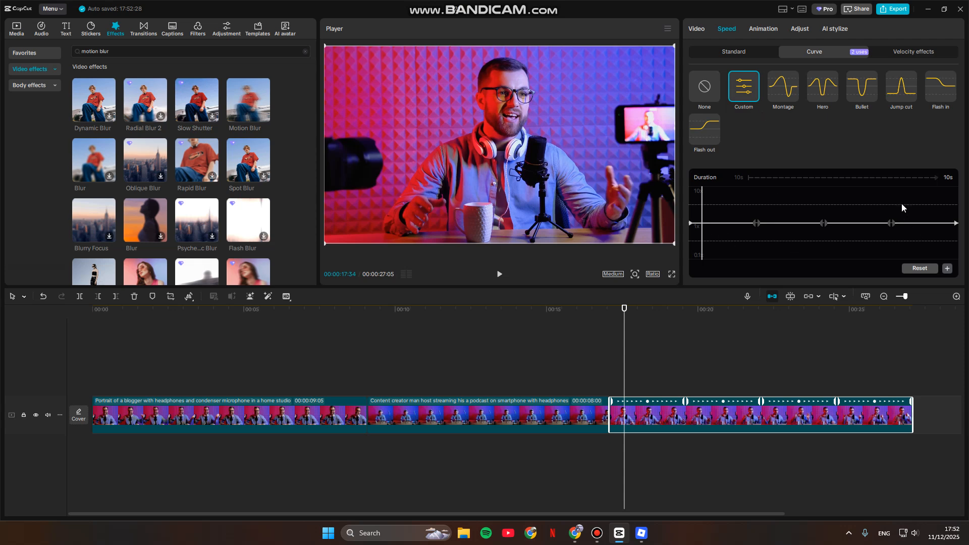
click(947, 268)
drag(702, 223, 708, 199)
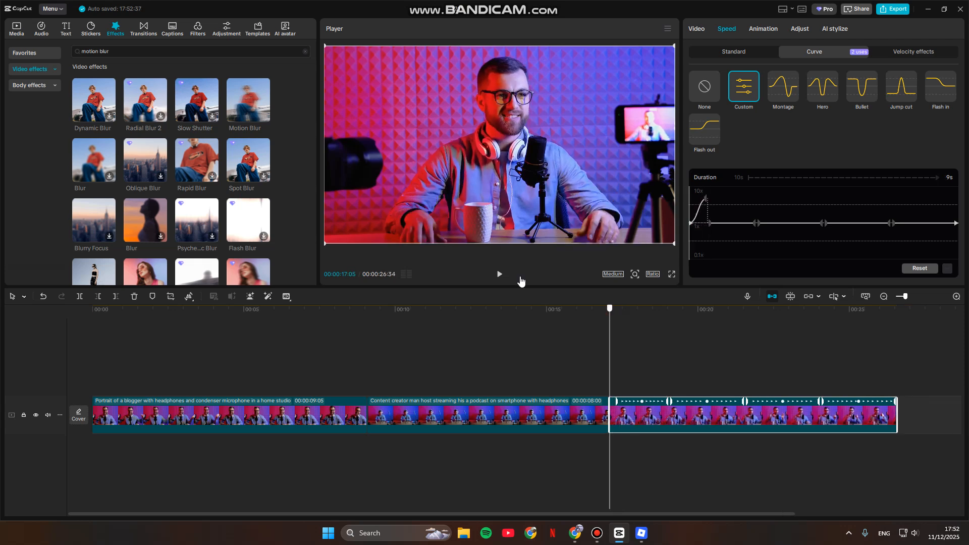
Play back the beginning of the last clip to check the speed ramp, and show its standard speed settings
click(500, 275)
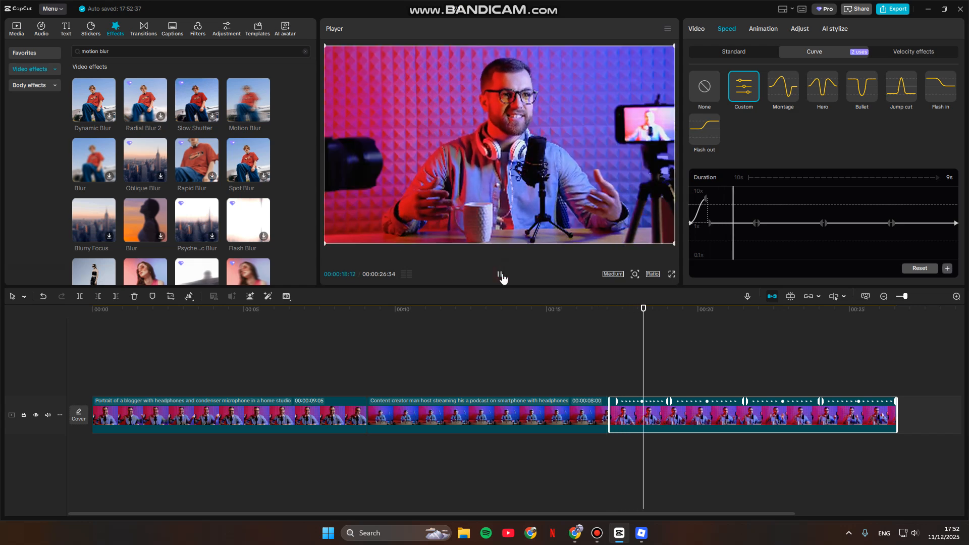
click(500, 275)
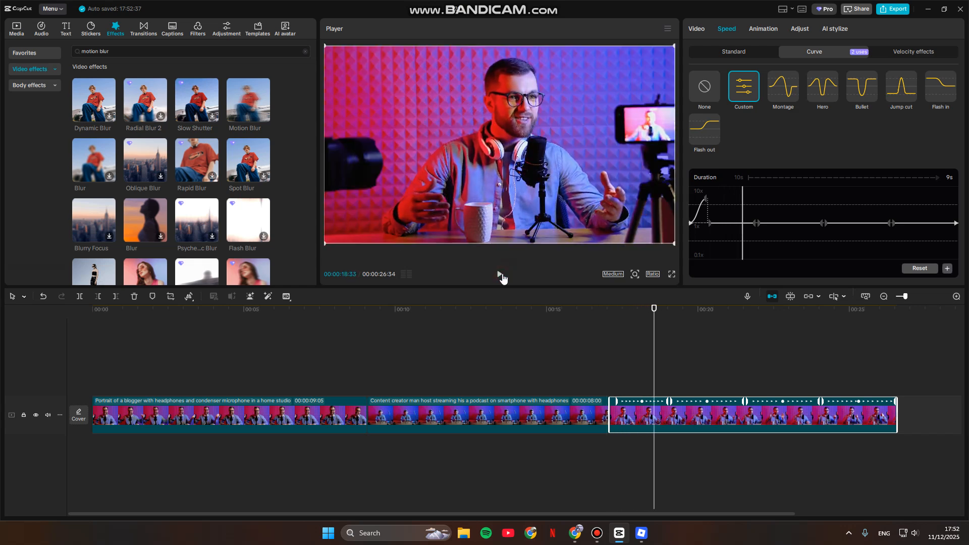
click(500, 274)
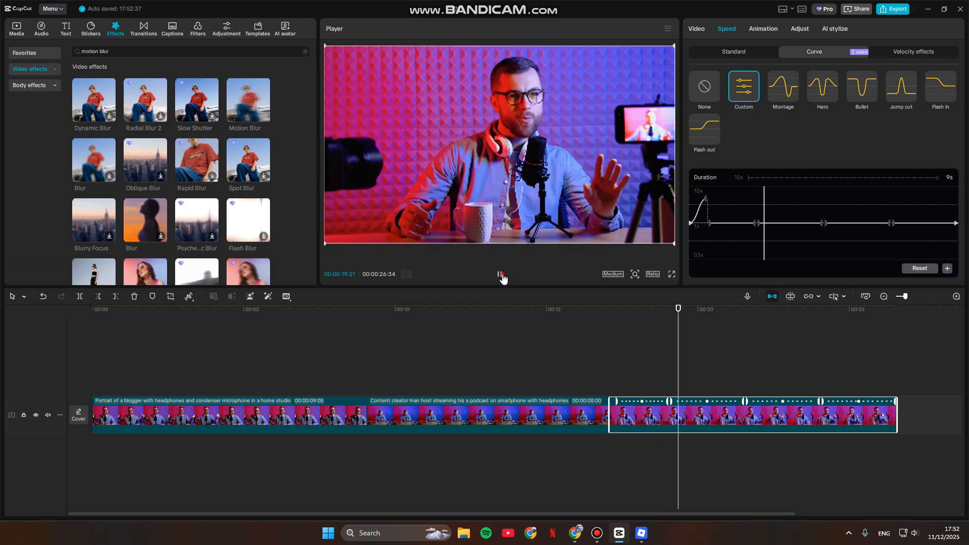
click(500, 274)
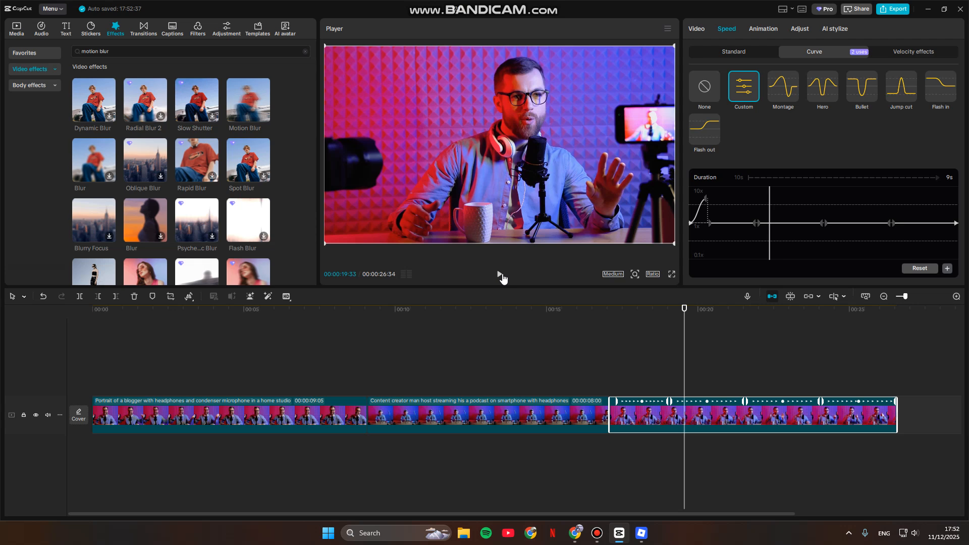
click(709, 54)
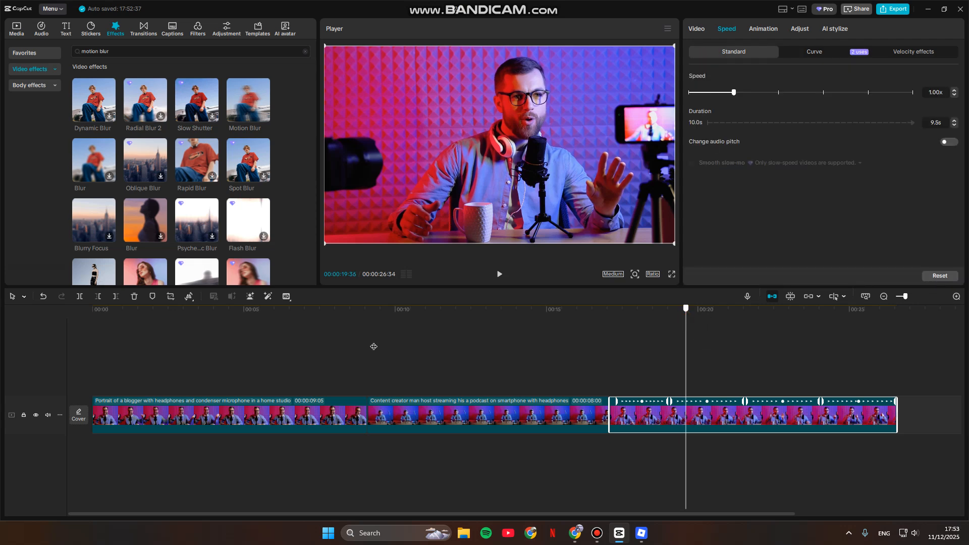
Move the playhead to just before the first cut and search the transitions for "light leak"
click(344, 344)
click(367, 342)
drag(365, 342, 352, 343)
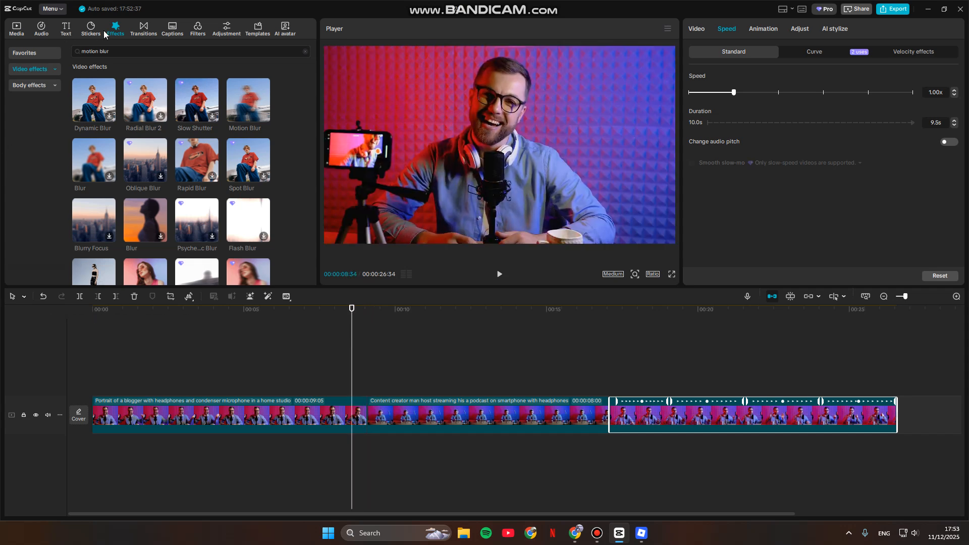
click(143, 37)
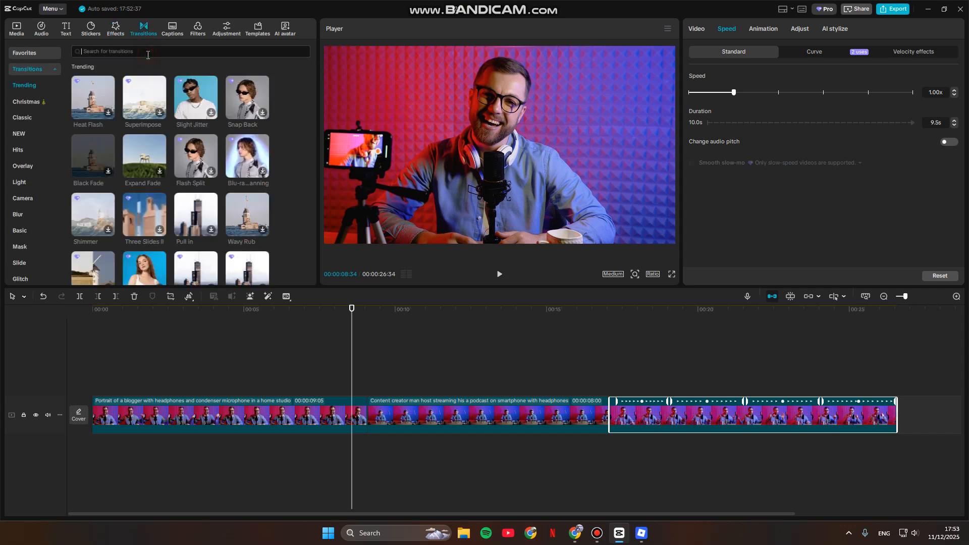
text(light)
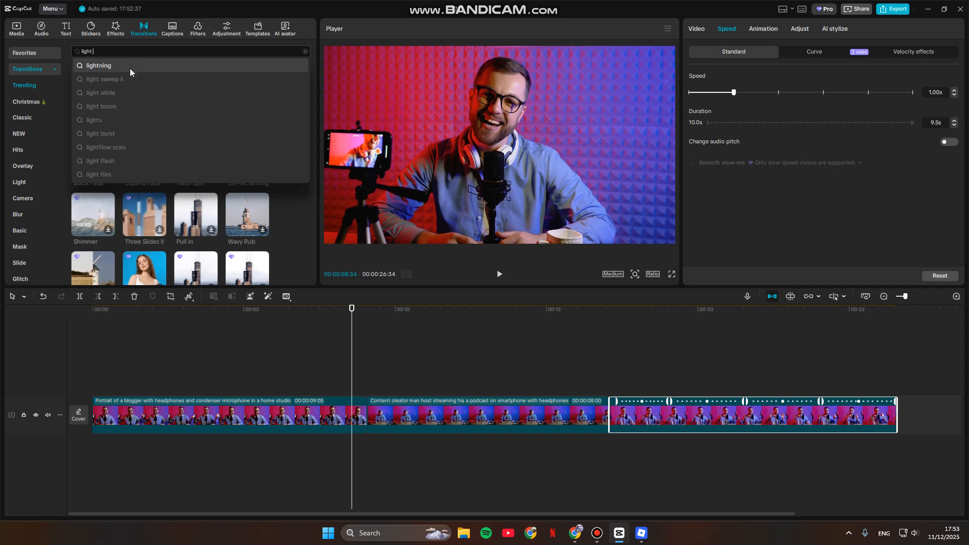
text( l)
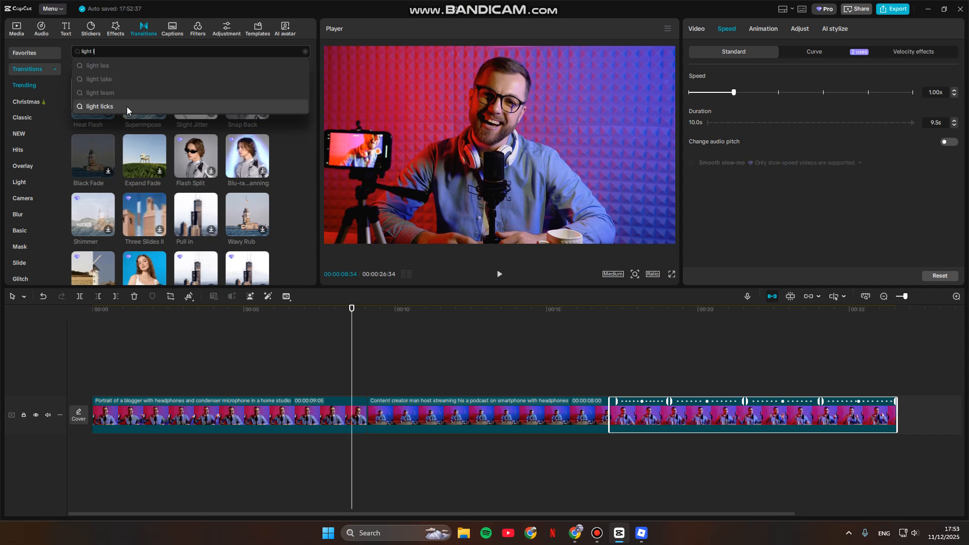
text(eak)
key(Return)
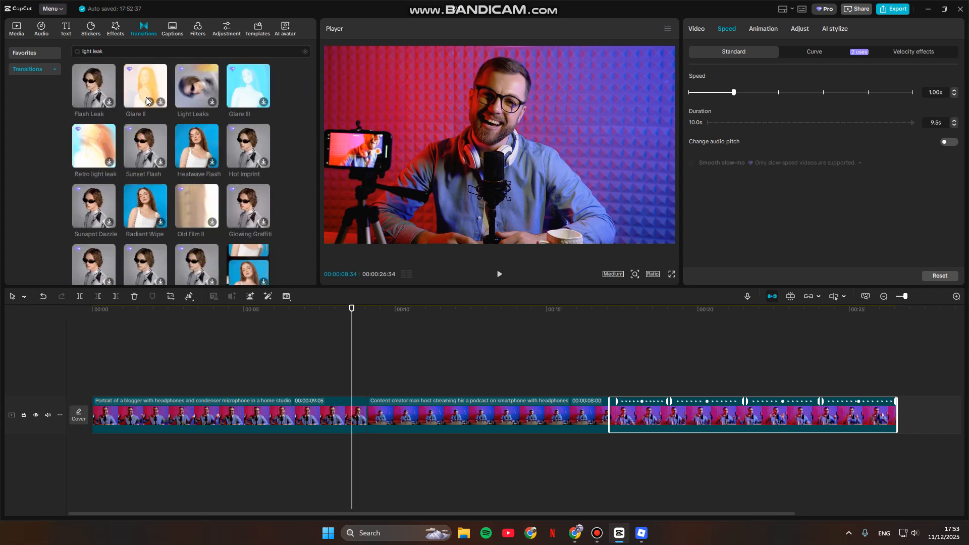
Try the Old Film II transition on the cut between the first and middle clips, accepting duplicate frames, and play it back
click(204, 205)
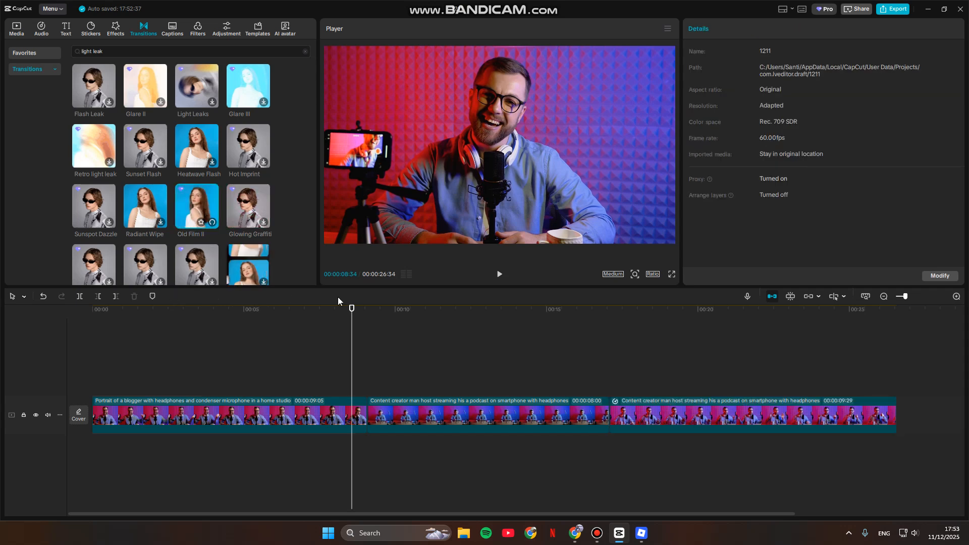
drag(350, 307, 367, 414)
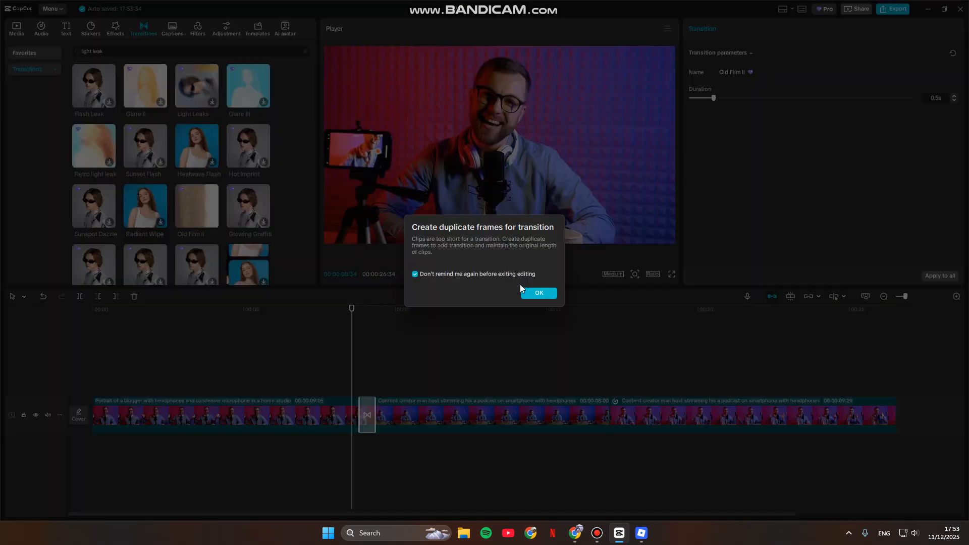
click(535, 294)
click(333, 311)
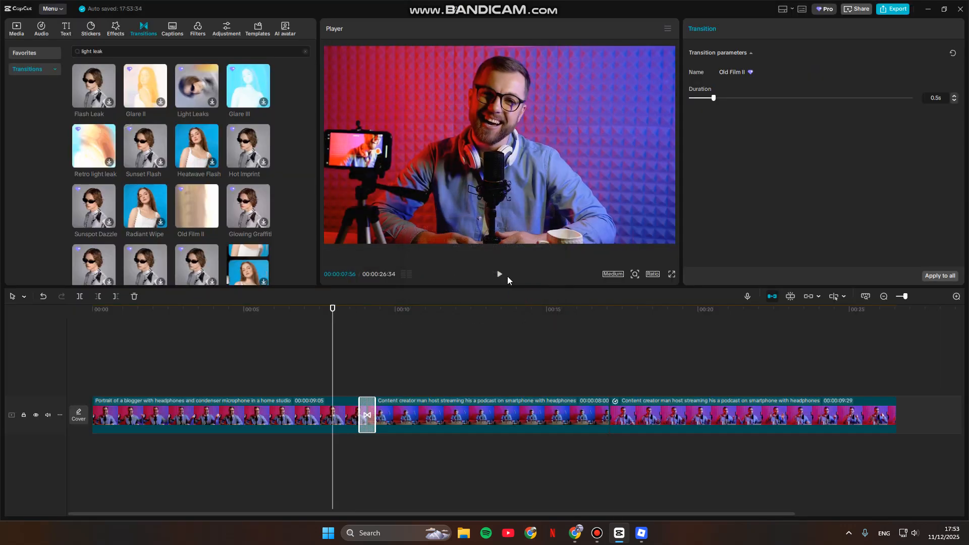
click(499, 274)
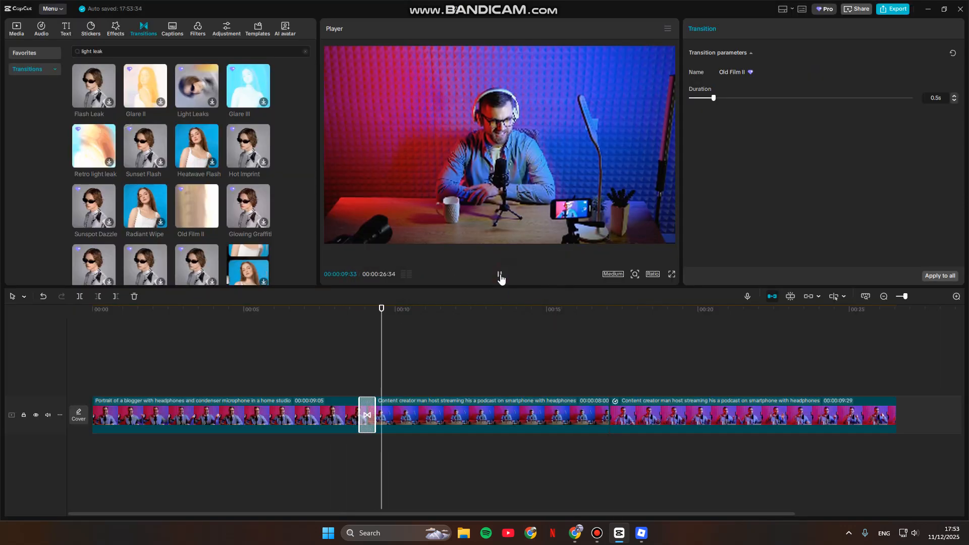
click(500, 276)
click(358, 325)
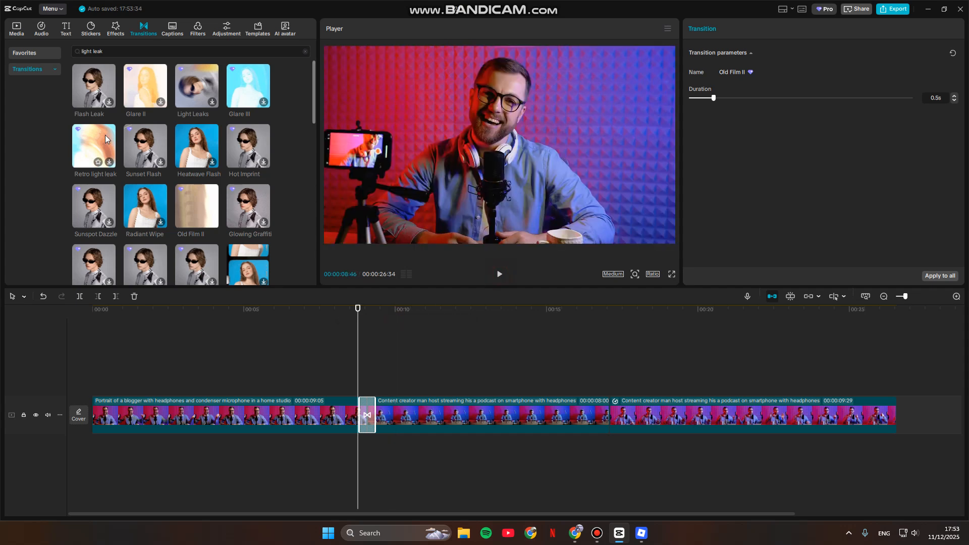
Apply the Retro light leak transition to the cut between the first and middle clips and play it back
click(107, 149)
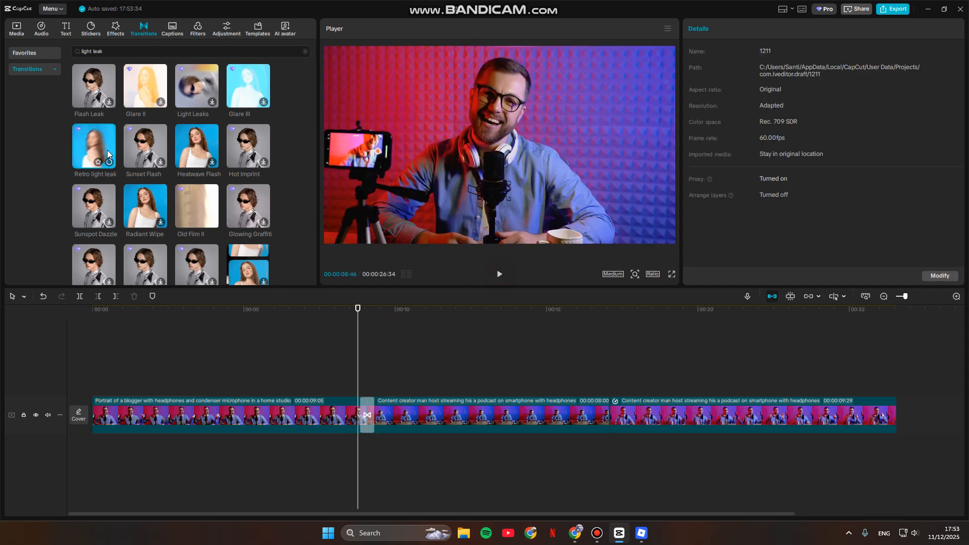
click(110, 164)
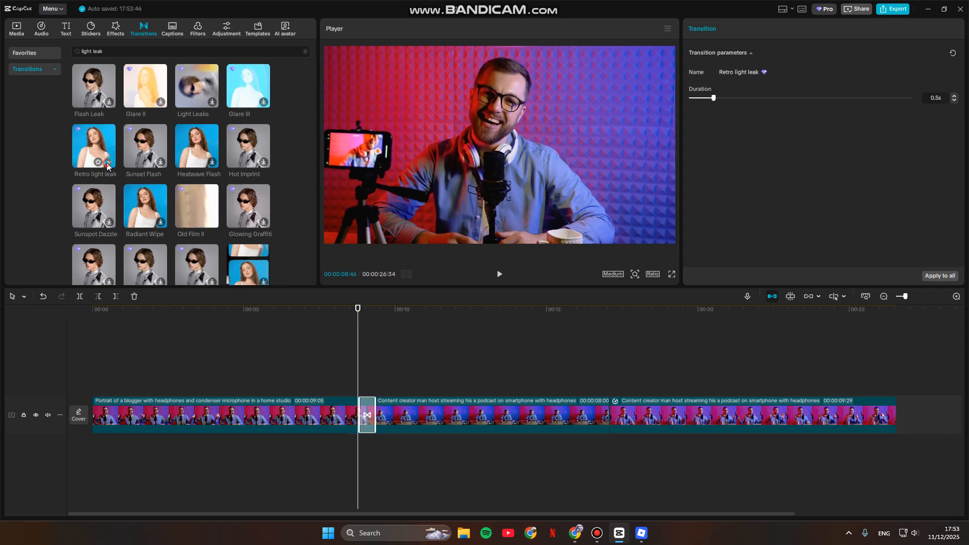
click(500, 274)
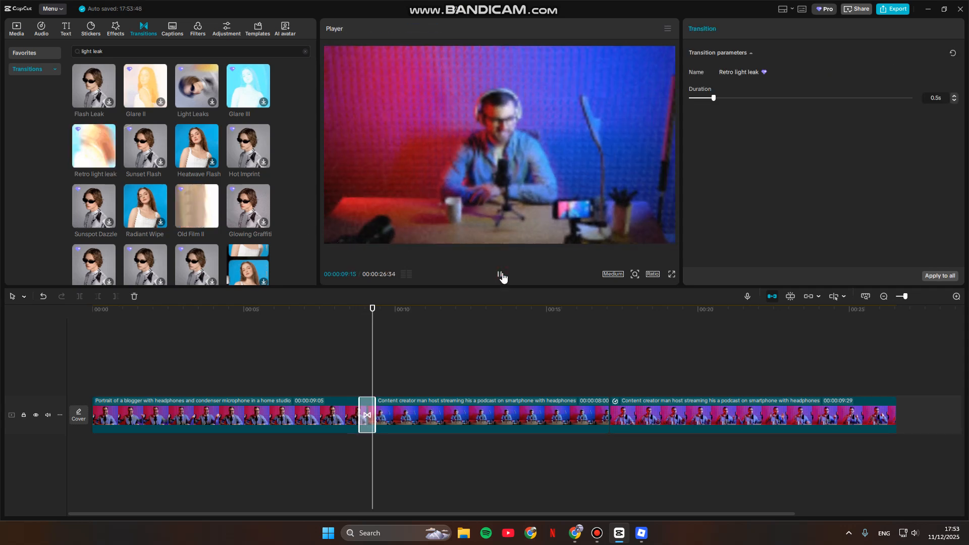
click(501, 275)
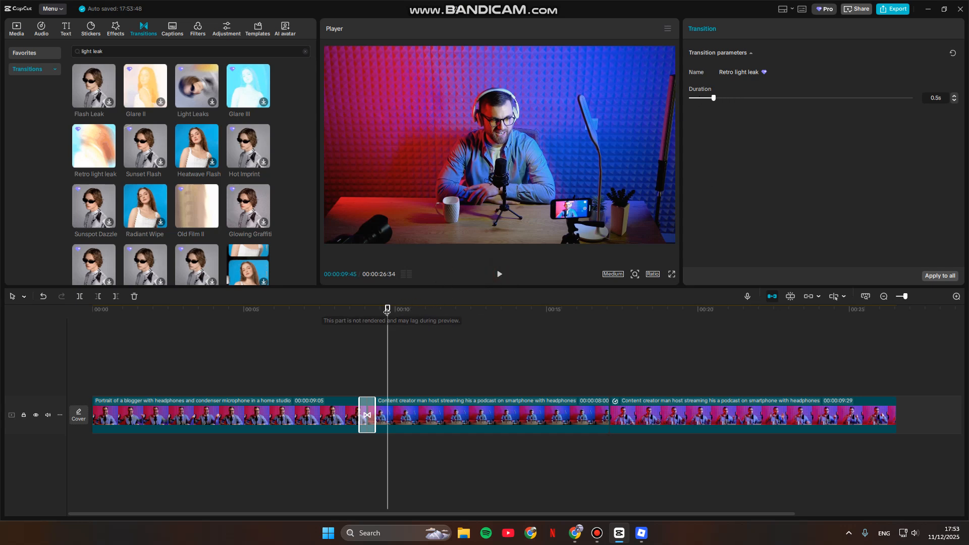
Set the Retro light leak transition's duration to 1.0 s and play back the cut from shortly before it
click(362, 309)
drag(716, 98, 743, 98)
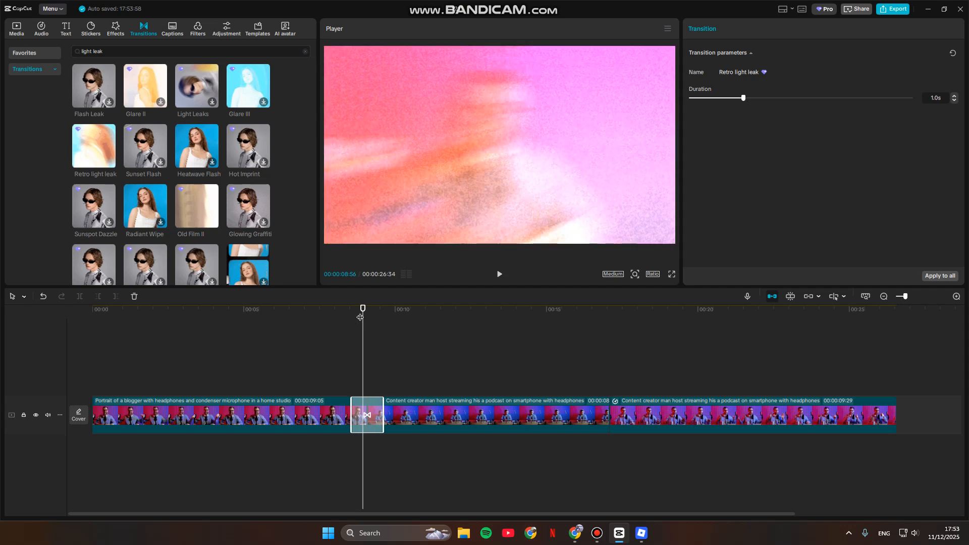
click(323, 323)
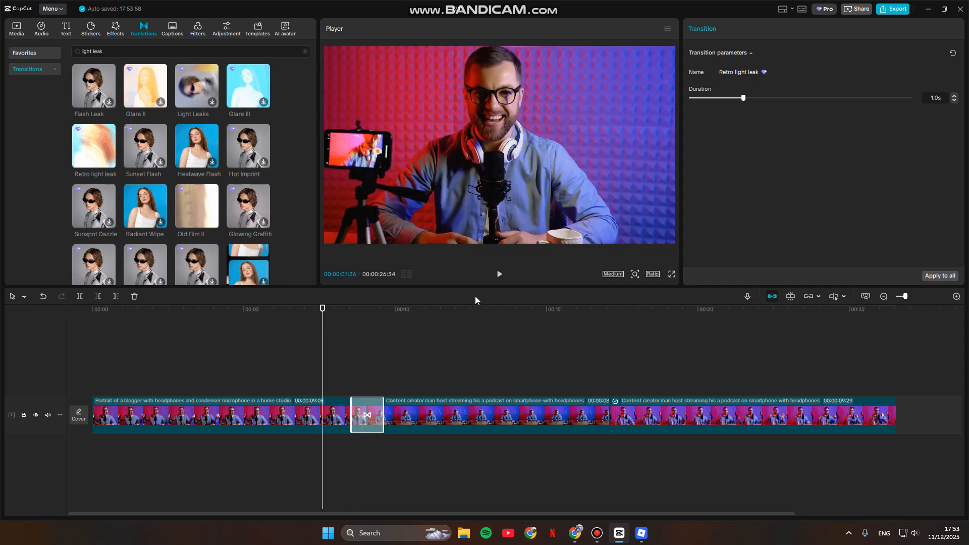
click(500, 275)
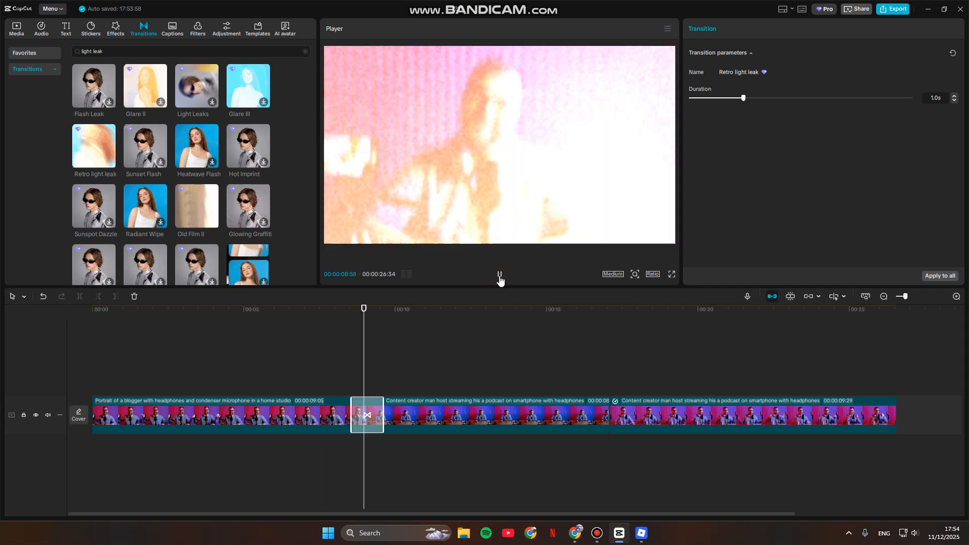
click(500, 275)
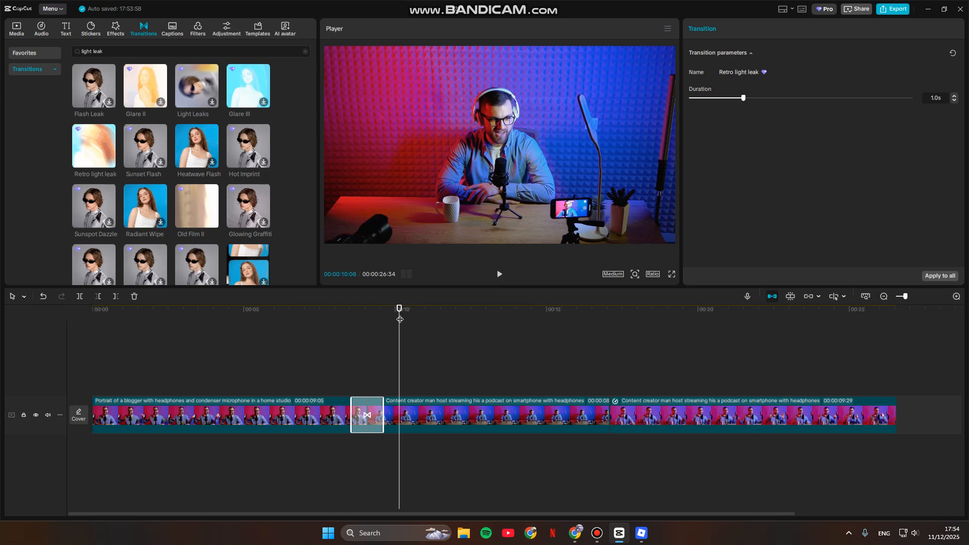
Return the playhead to about 00:00:07:33, before the transition, and search the sound effects for "whoosh"
drag(400, 319, 322, 319)
click(321, 319)
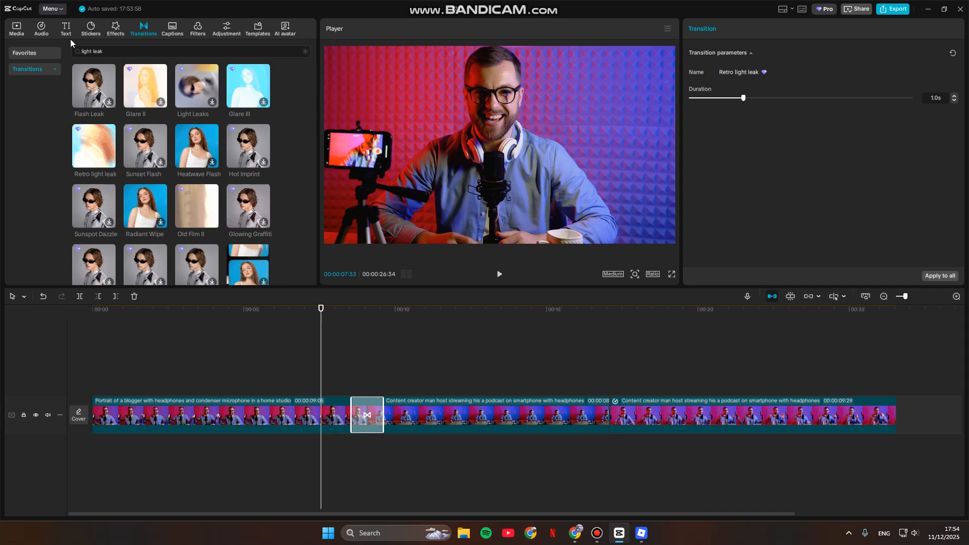
click(46, 33)
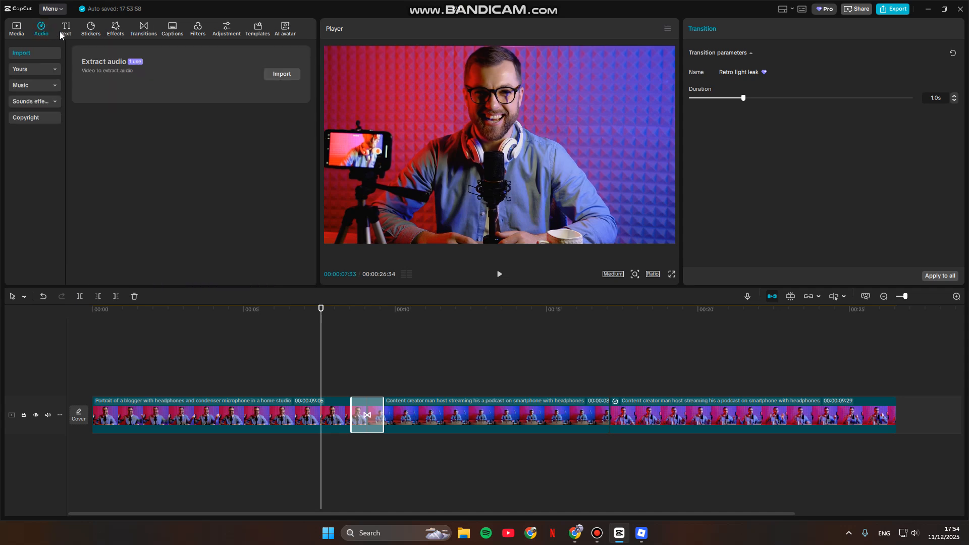
click(40, 103)
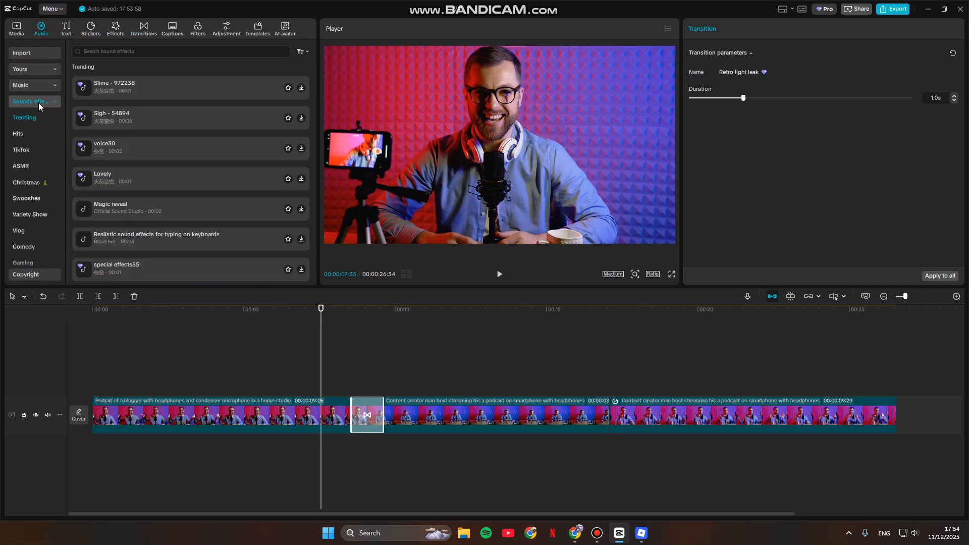
click(125, 51)
text(whoosh)
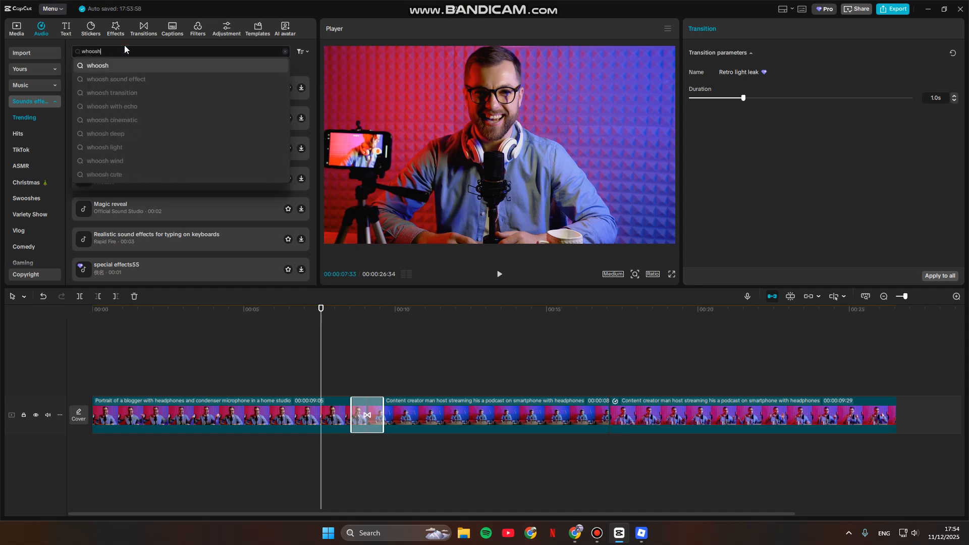
key(Return)
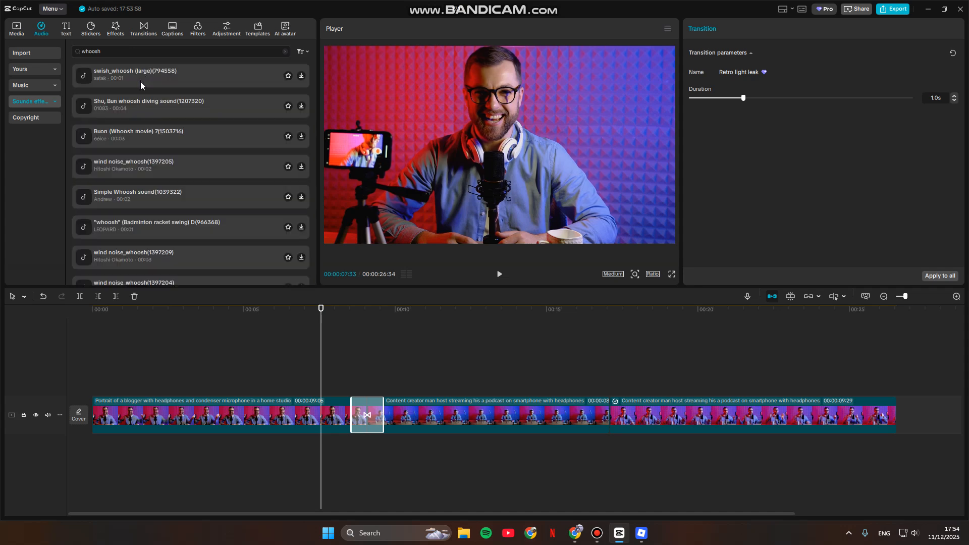
Preview the swish_whoosh (large) sound effect, add it to the timeline and align its start with the Retro light leak transition
click(907, 532)
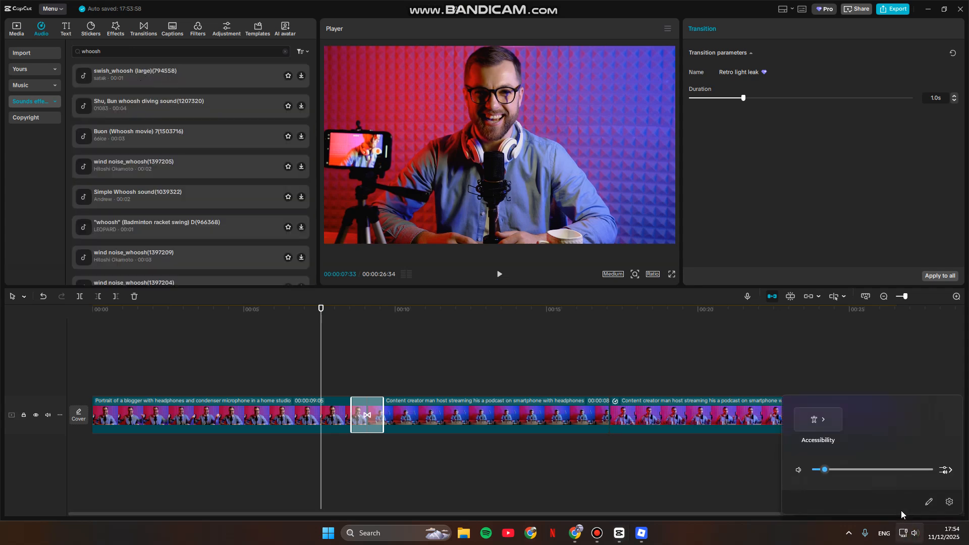
click(186, 85)
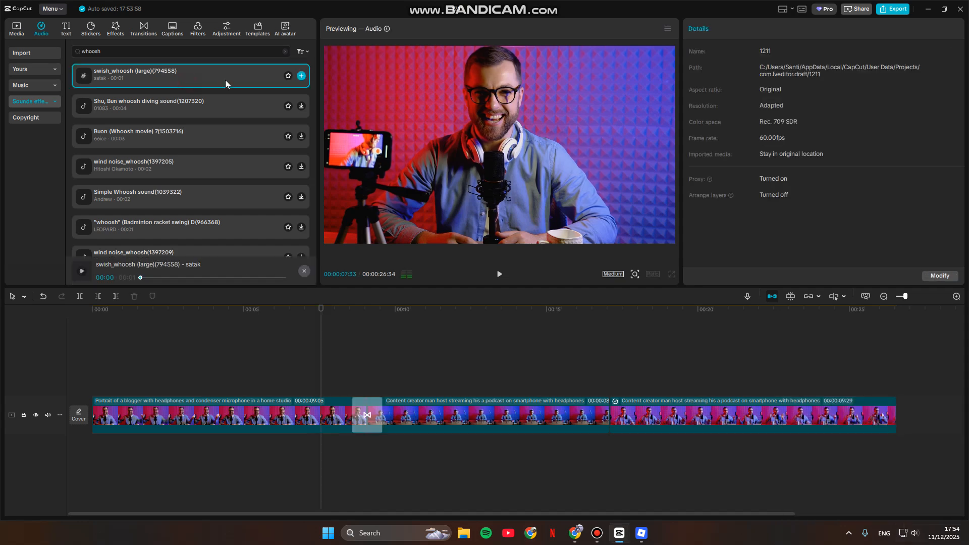
click(301, 76)
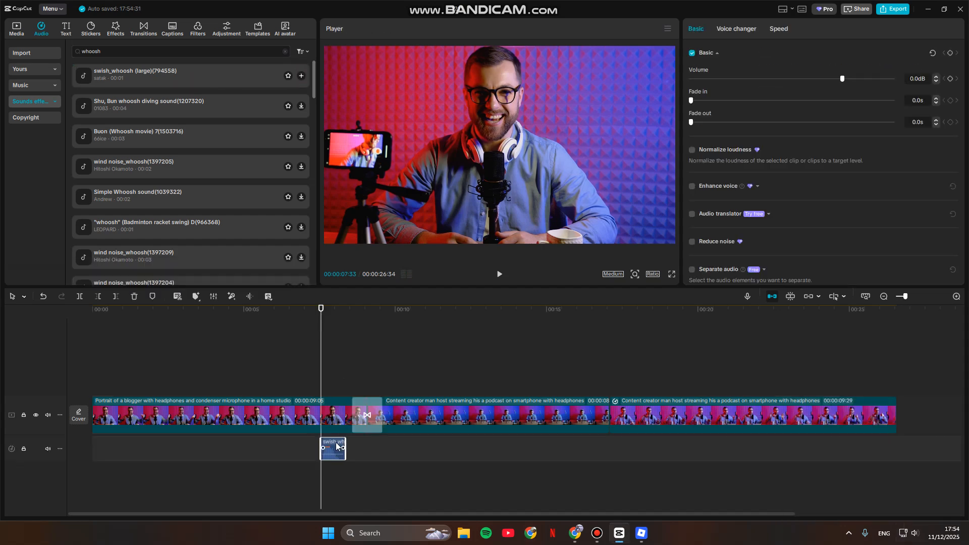
drag(339, 449, 369, 457)
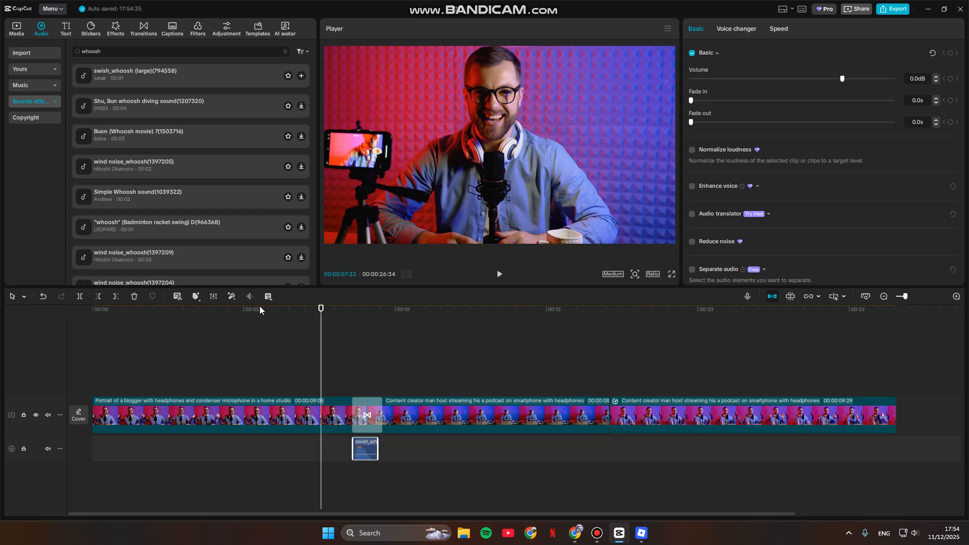
Play back the first cut twice from just before the transition to check the whoosh sound against the light leak
click(344, 310)
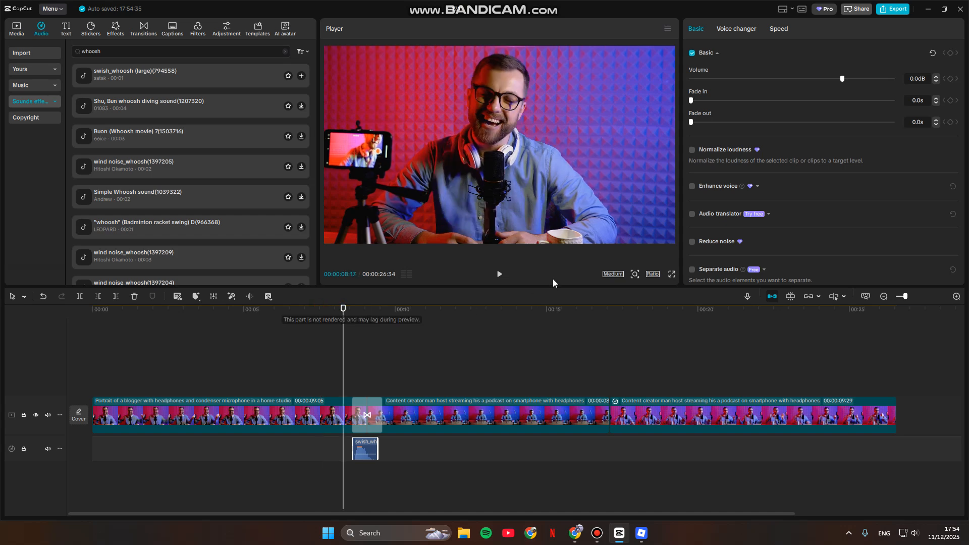
click(501, 274)
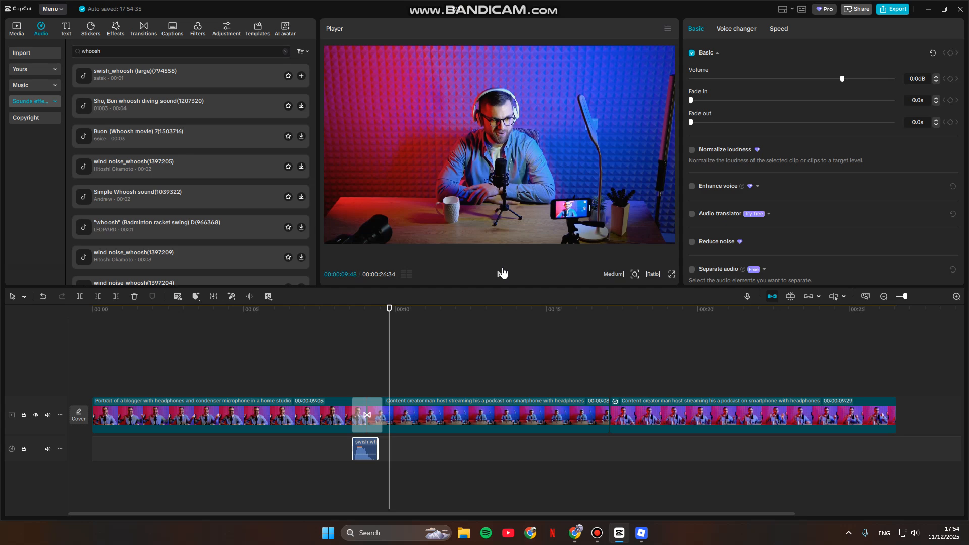
click(391, 323)
click(341, 325)
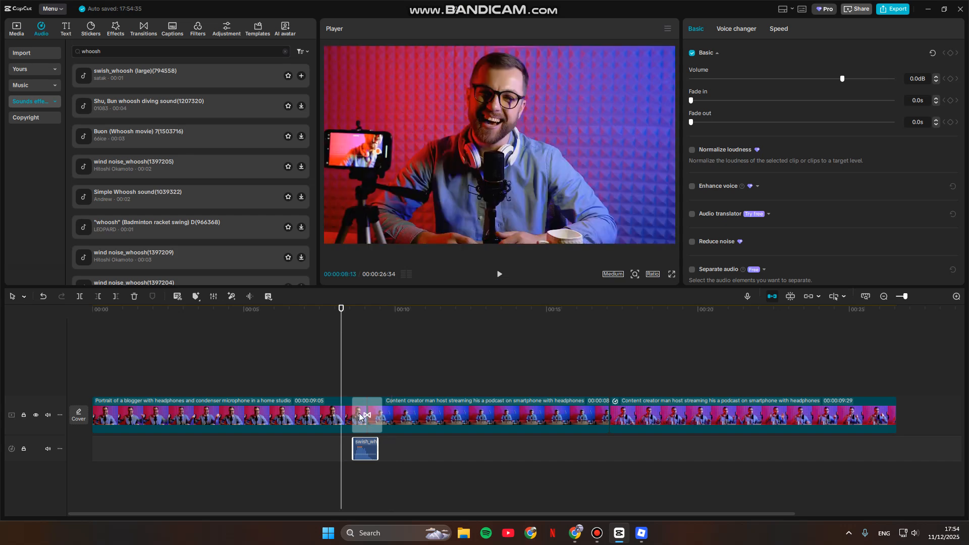
click(500, 274)
click(500, 275)
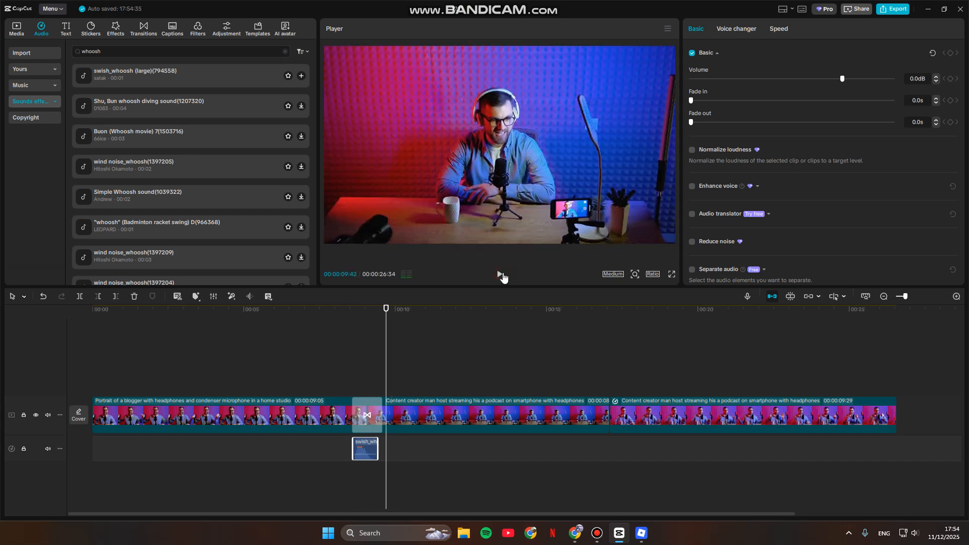